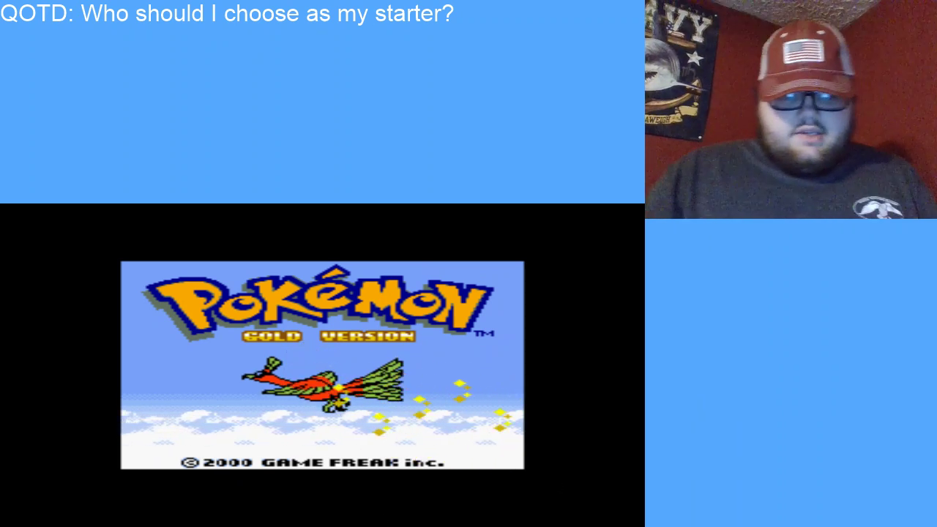
From the title screen, open OPTION and return text speed to MID and frame to TYPE 2.
key("Return")
key("x")
key("Left")
key("Right")
key("Right")
key("Right")
key("Right")
key("Right")
key("Right")
key("Right")
key("Right")
key("Right")
key("Left")
key("z")
key("z")
Choose NEW GAME and set the clock to hour 2, minute 9, confirming each.
key("z")
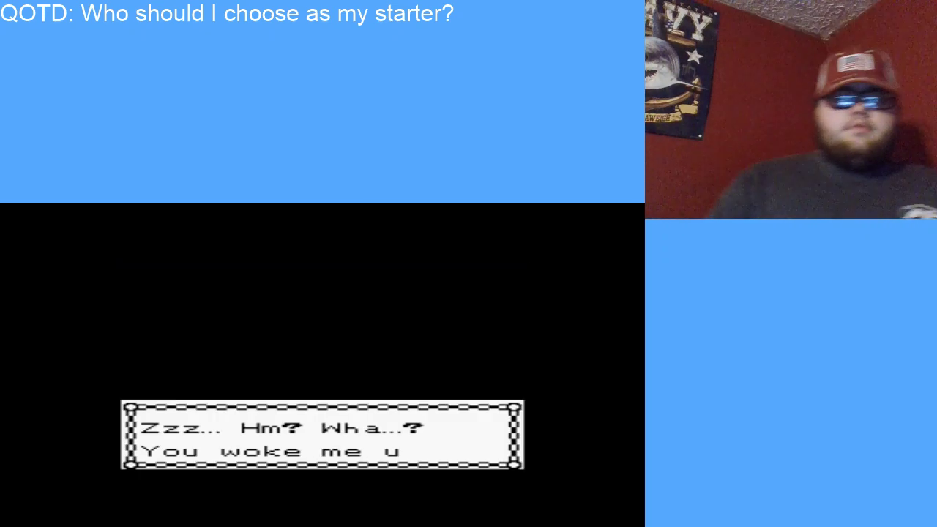
key("z")
key("z")
key("Up")
key("Up")
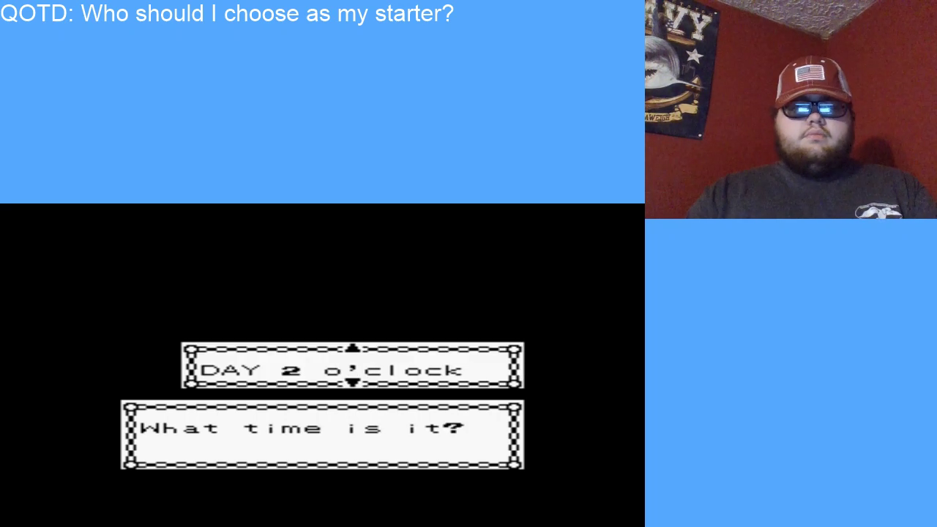
key("z")
key("z")
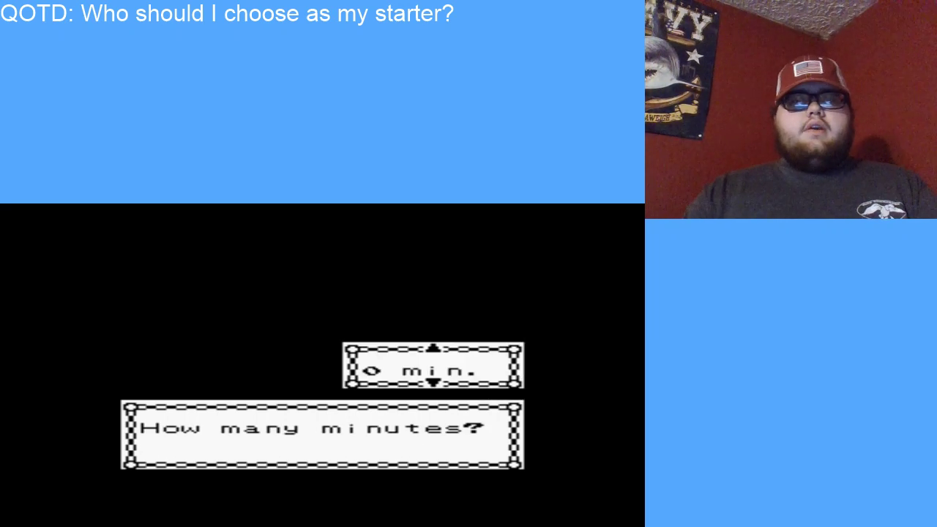
key("z")
key("z")
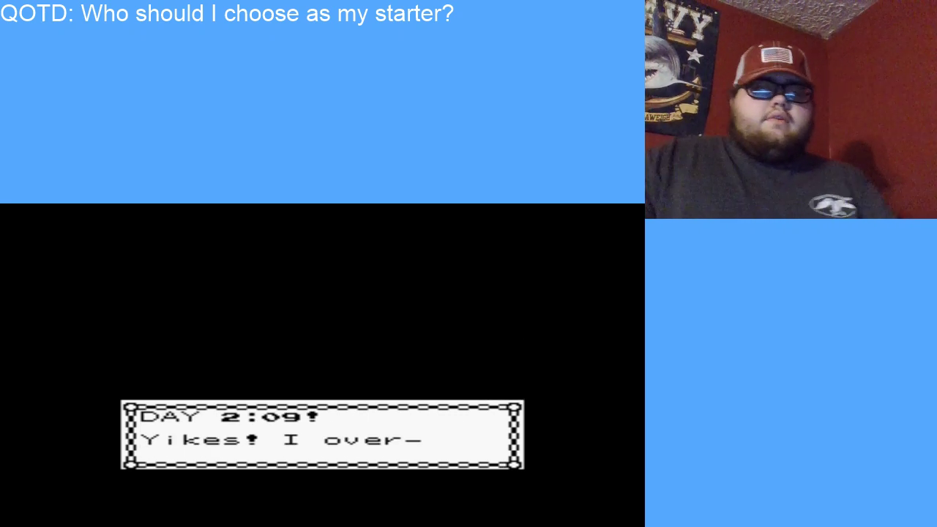
key("z")
key("z")
key("z")
key("z")
key("z")
key("z")
key("z")
key("z")
key("z")
key("z")
key("z")
key("z")
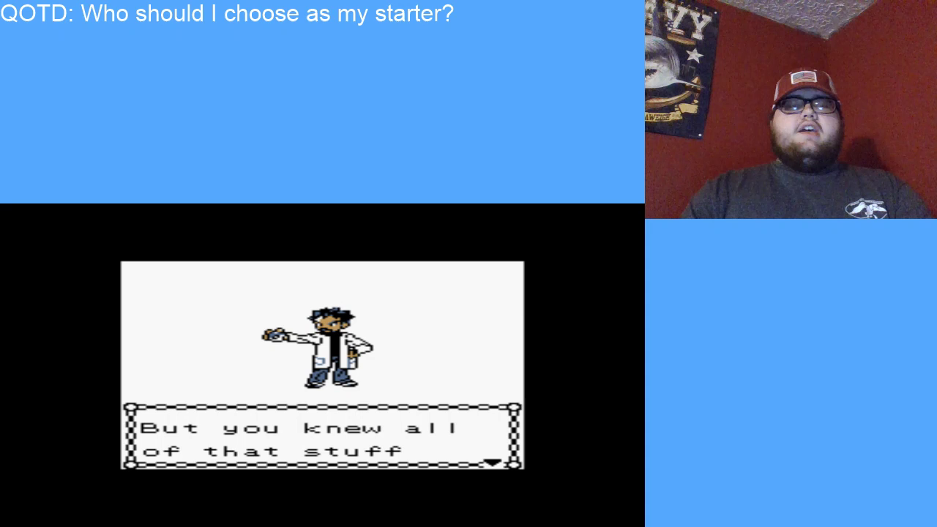
Advance the professor's introduction to the player-name prompt.
key("z")
key("z")
key("z")
key("z")
key("z")
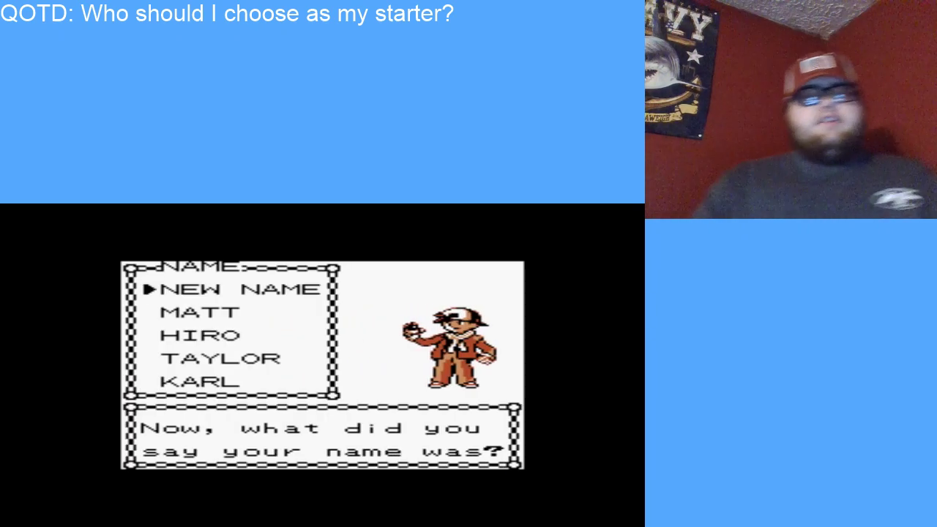
Choose NEW NAME and name the player 'RAS'.
key("z")
key("Down")
key("Right")
key("Right")
key("Right")
key("z")
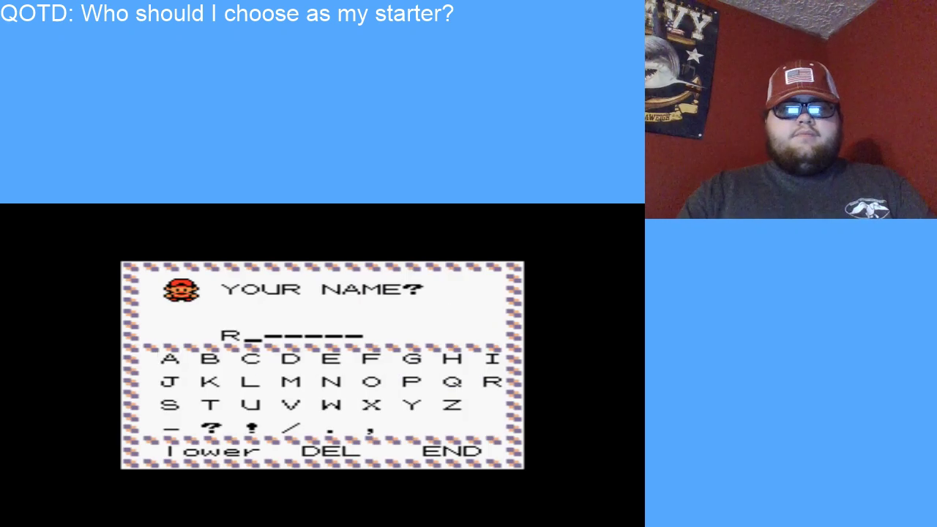
key("Left")
key("Left")
key("Left")
key("Up")
key("z")
key("Down")
key("Down")
key("z")
key("Return")
Finish the professor's dialogue, check the bedroom PC, and walk downstairs.
key("z")
key("z")
key("z")
key("z")
key("z")
key("Right")
key("Left")
key("Up")
key("z")
key("z")
key("z")
key("x")
key("Right")
key("z")
key("z")
key("z")
key("z")
key("z")
Pick SUNDAY in Mom's conversation, clear the default rival name, and enter S.
key("z")
key("z")
Confirm the day and daylight answer, and finish the rival's name ending in N.
key("z")
key("z")
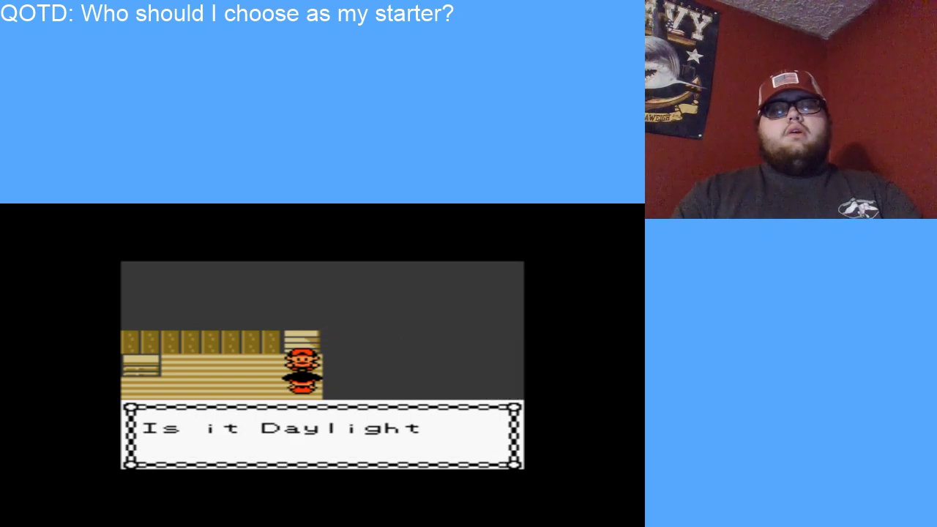
key("z")
key("z")
key("z")
key("z")
key("z")
key("z")
key("z")
key("z")
key("x")
key("x")
key("x")
key("x")
key("x")
key("Right")
key("Right")
key("Right")
key("Right")
key("Right")
key("Left")
key("Left")
key("Left")
key("z")
key("Down")
key("Right")
key("Right")
key("Right")
key("z")
key("z")
key("Right")
key("z")
key("Down")
key("Return")
key("z")
key("z")
key("z")
key("z")
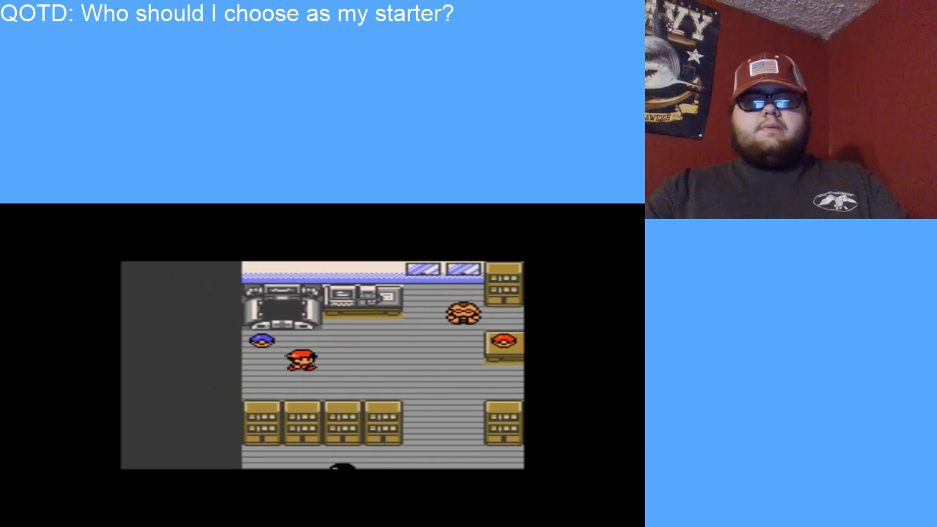
Close the dialogue, step down, and check SAVE in the main menu without saving.
key("x")
key("Down")
key("Return")
key("Down")
key("Down")
key("Up")
key("x")
key("z")
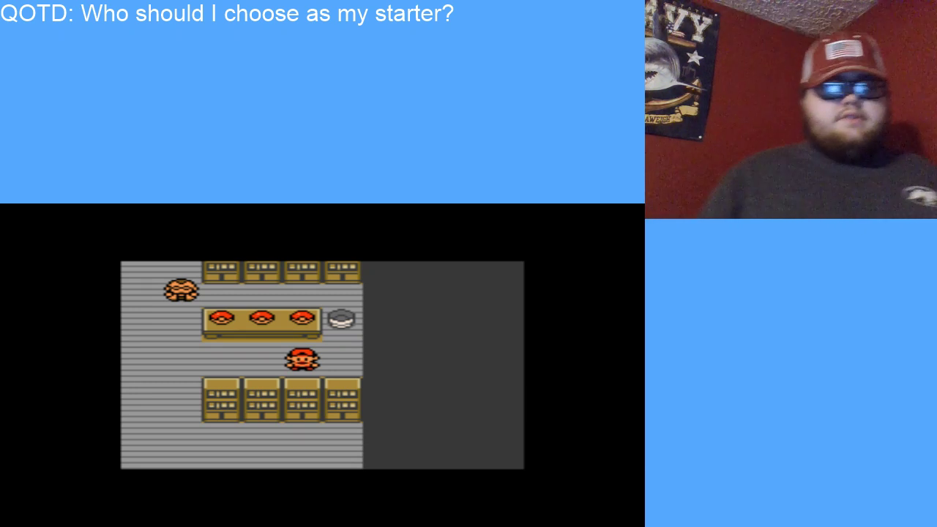